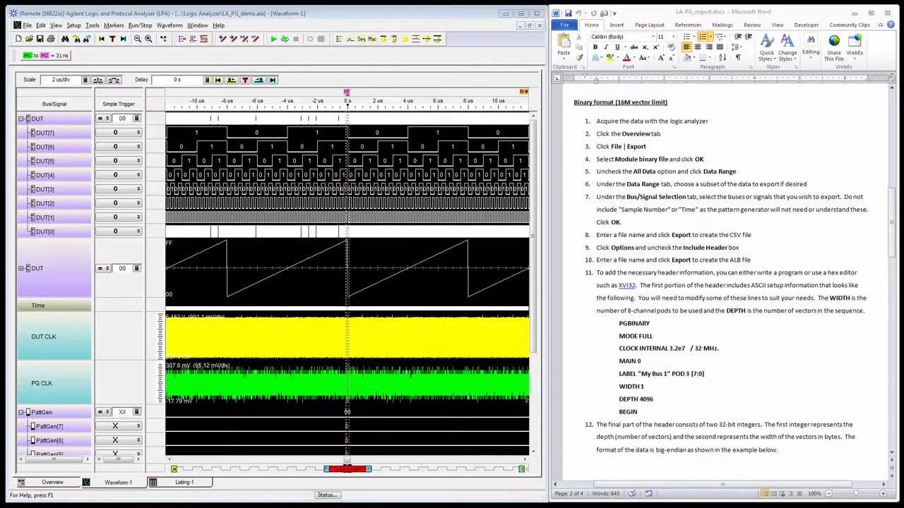
Review the document's download link and its instructions for the CSV and binary import formats, including the header lines for the binary file.
left_click(780, 366)
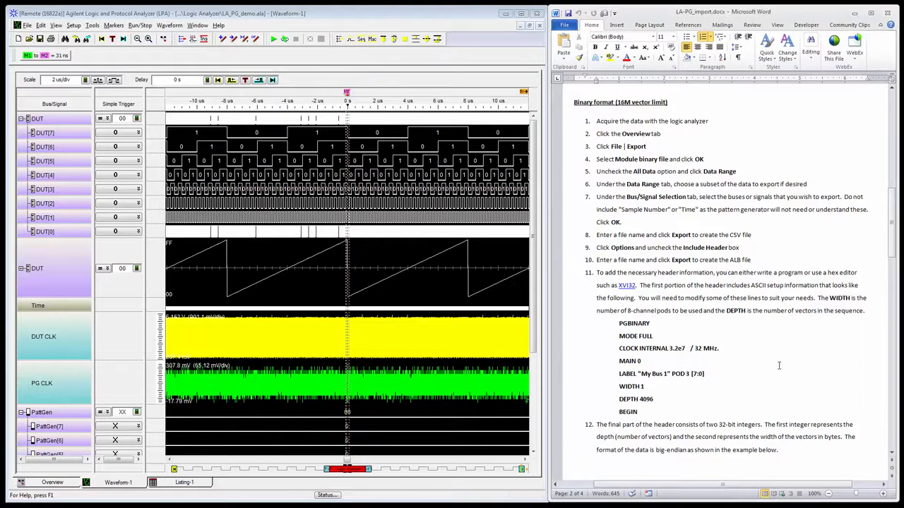
scroll(780, 367, "up", 4)
scroll(779, 368, "up", 9)
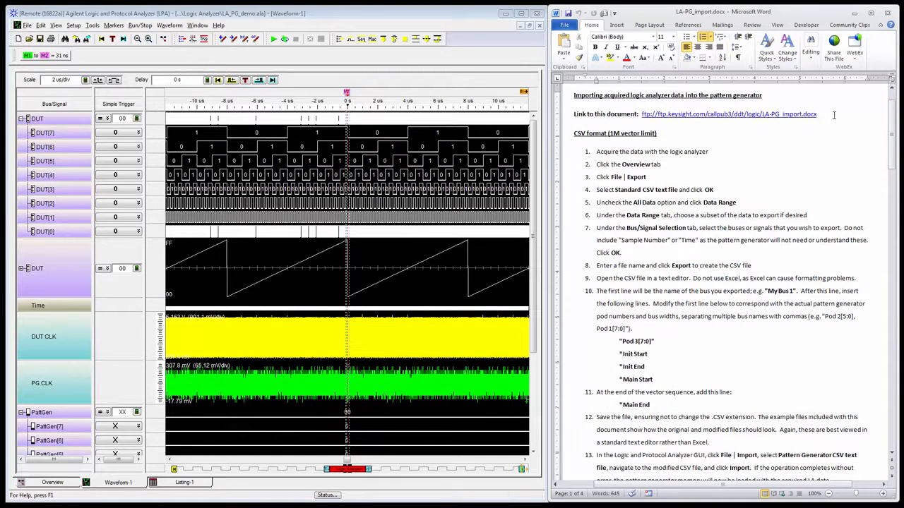
left_click_drag(834, 116, 640, 115)
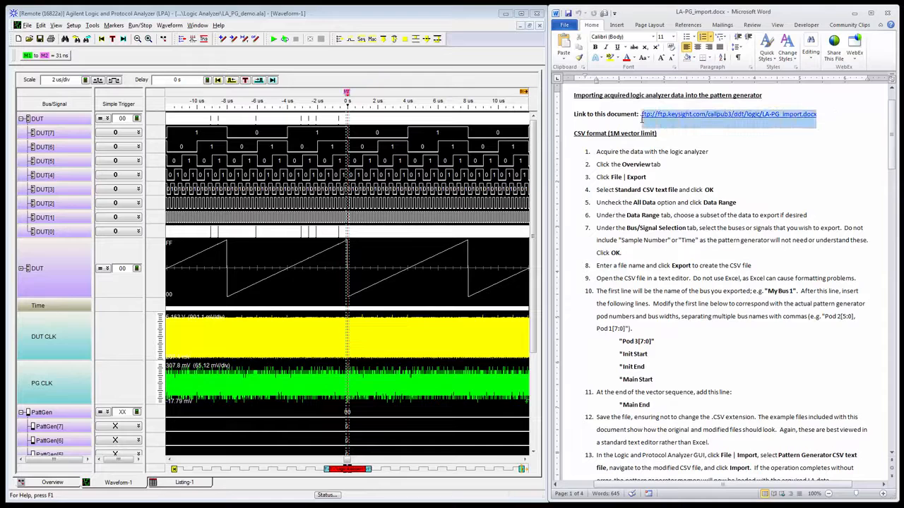
left_click(665, 134)
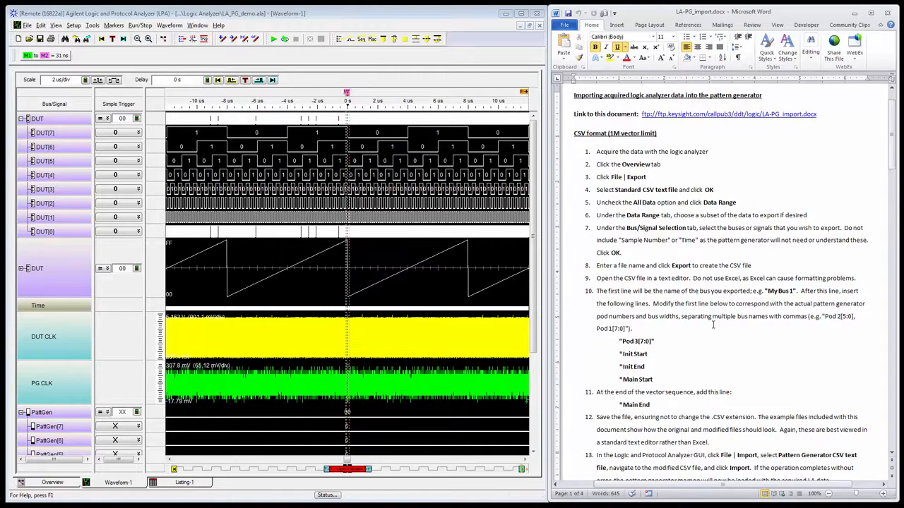
scroll(713, 326, "down", 10)
scroll(713, 326, "down", 5)
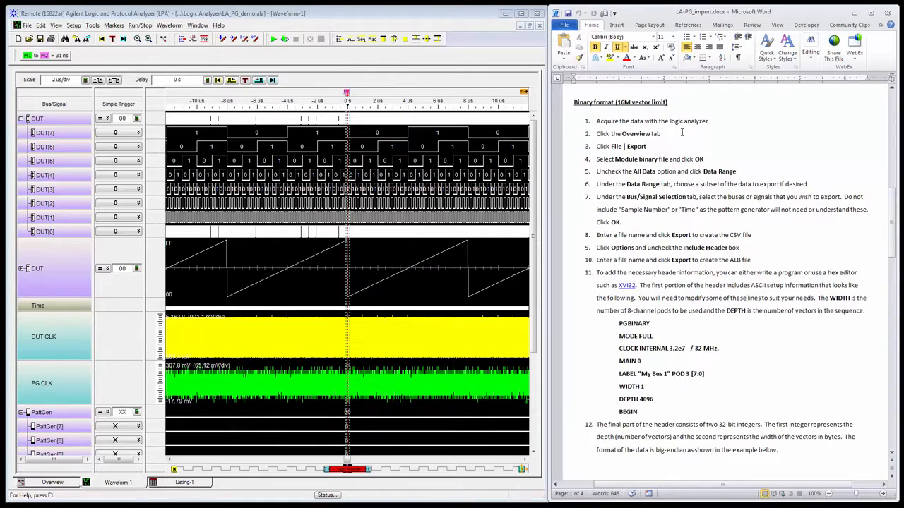
left_click(685, 104)
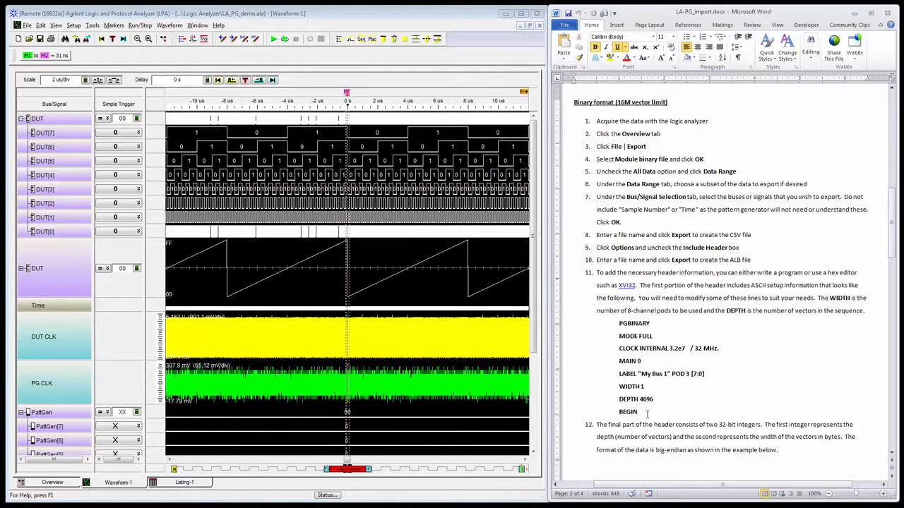
left_click(647, 413)
left_click(797, 453)
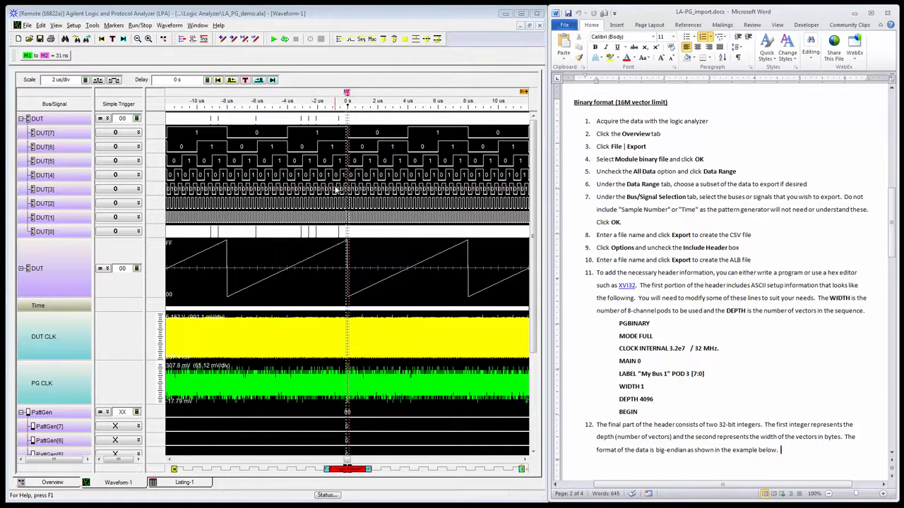
Start exporting the logic analyzer data as a module binary file, with the All Data option unchecked.
left_click(27, 26)
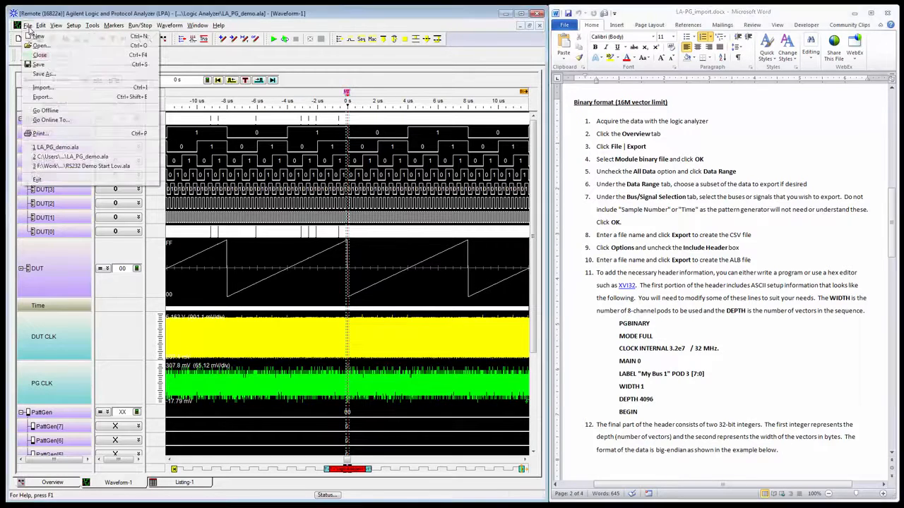
left_click(56, 98)
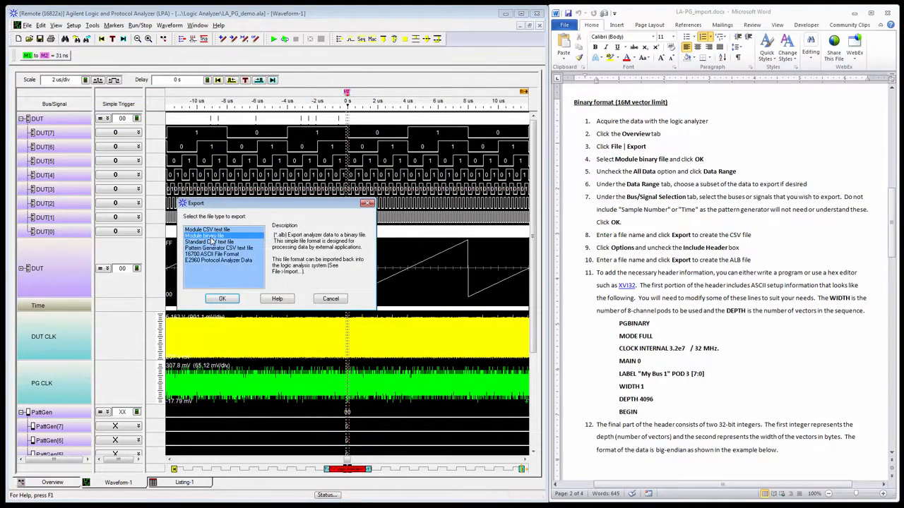
left_click(223, 301)
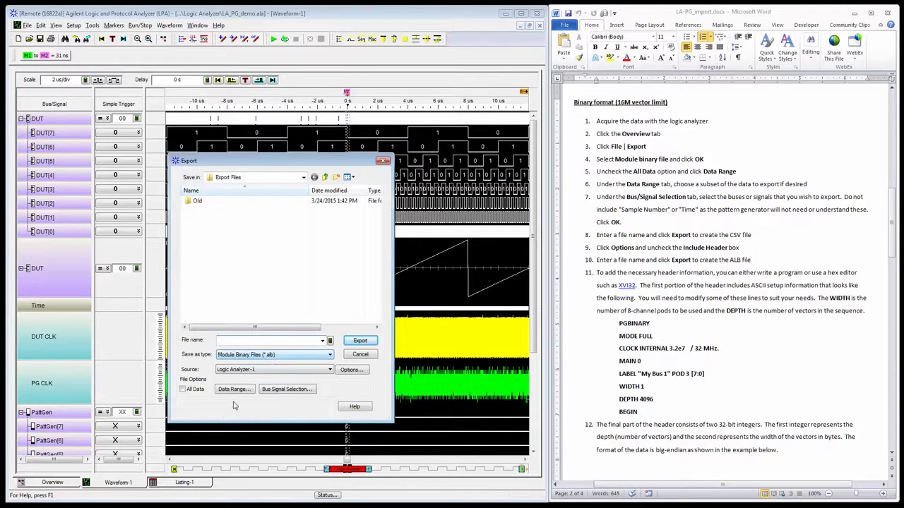
left_click(184, 390)
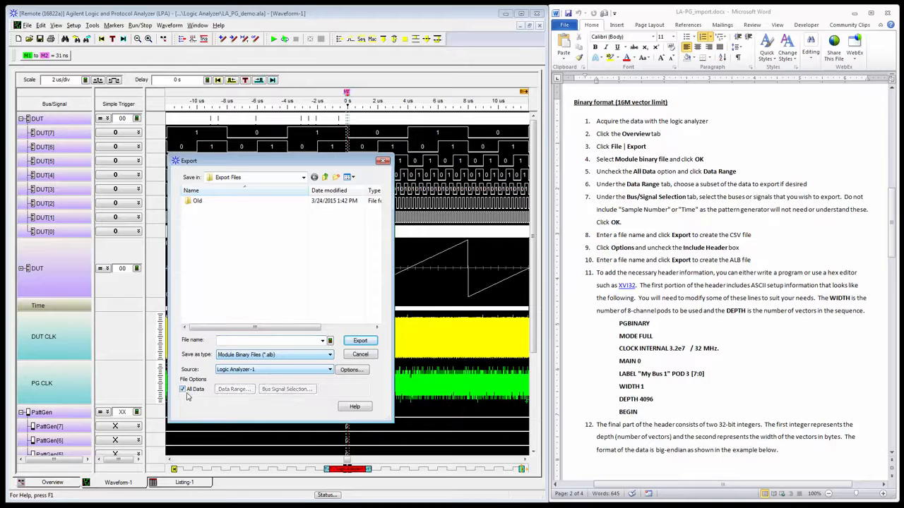
left_click(183, 390)
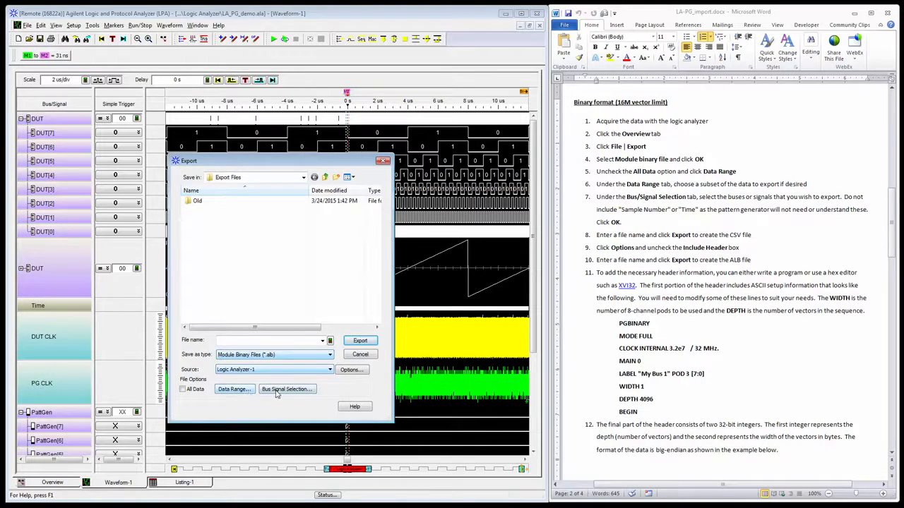
Limit the exported buses and signals to DUT only, keeping the full data range.
left_click(233, 389)
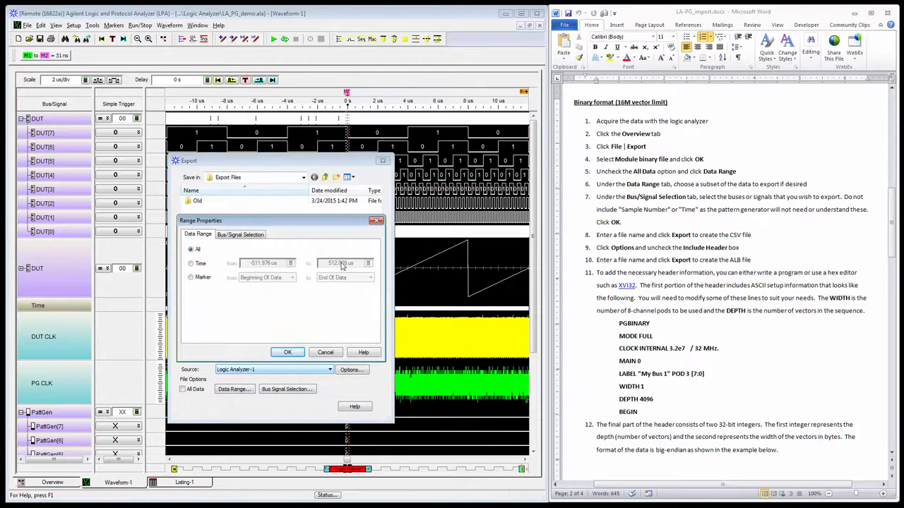
left_click(231, 237)
left_click(224, 267)
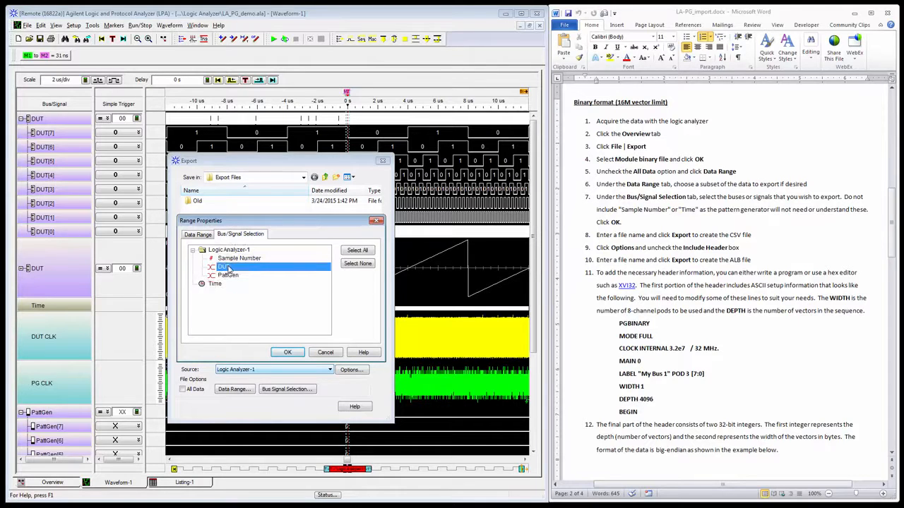
left_click(287, 353)
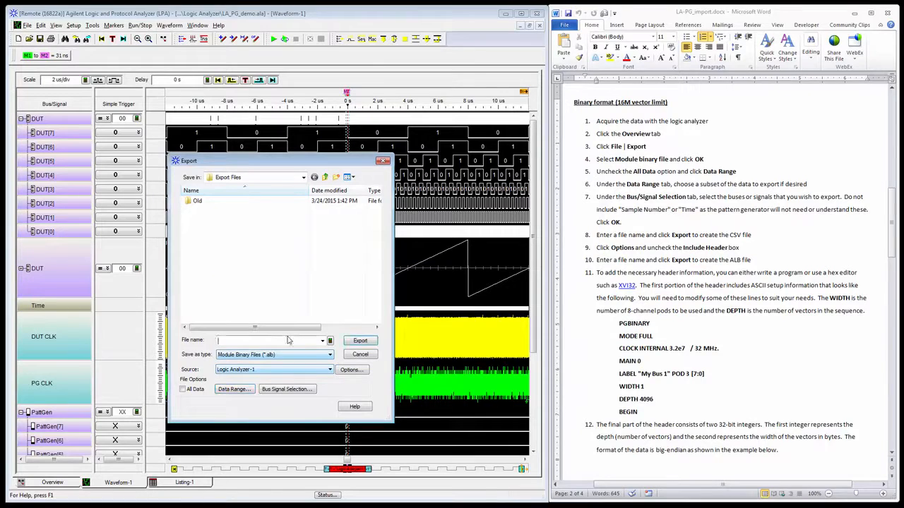
Name the binary file Export and export it to the Export Files folder.
left_click(288, 340)
type("Export")
key("Delete")
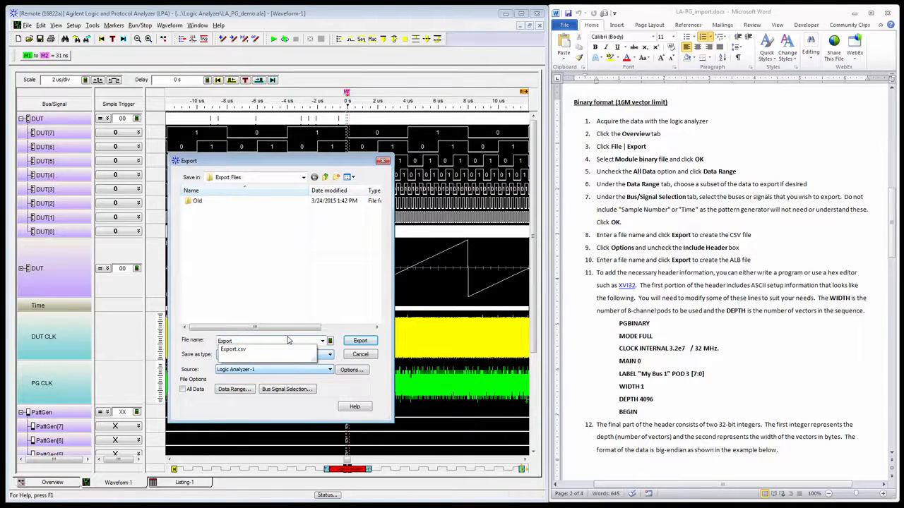
key("Return")
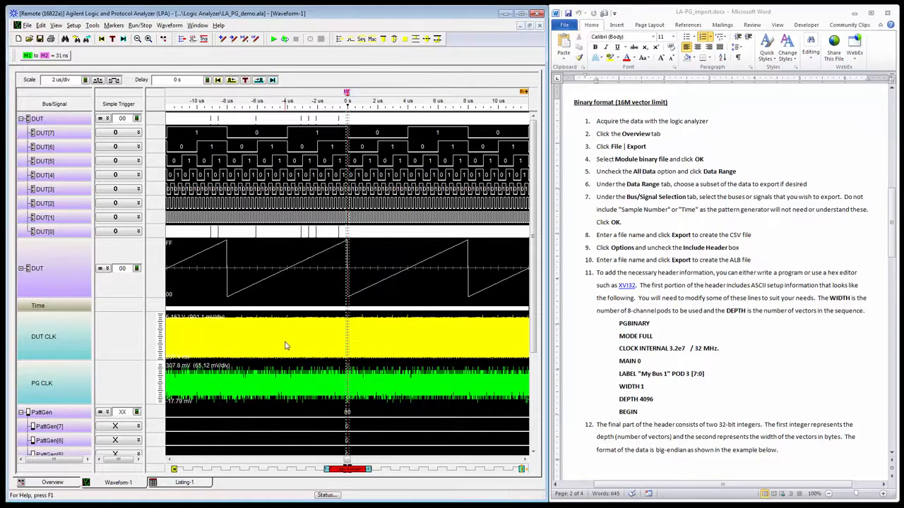
Open Export.alb from the Export Files folder in UltraEdit and place the editor window so the instructions document stays visible.
key("alt+Tab")
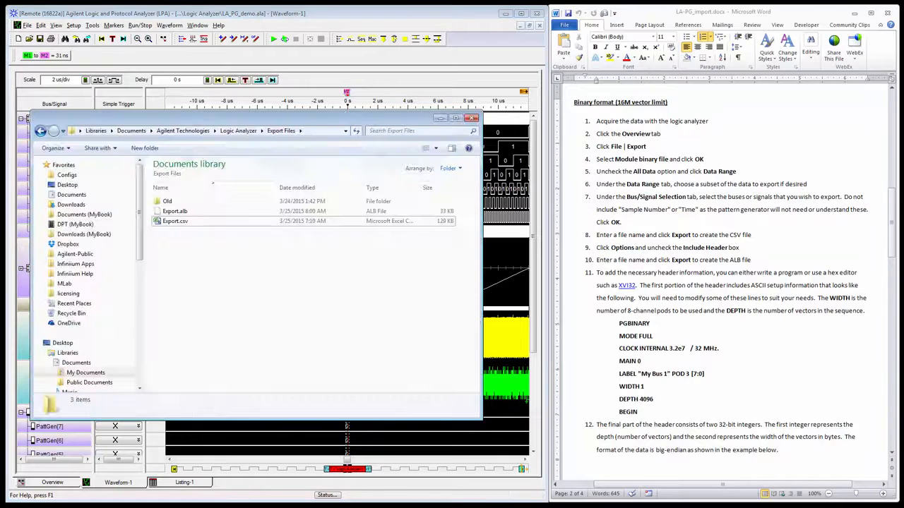
left_click(315, 134)
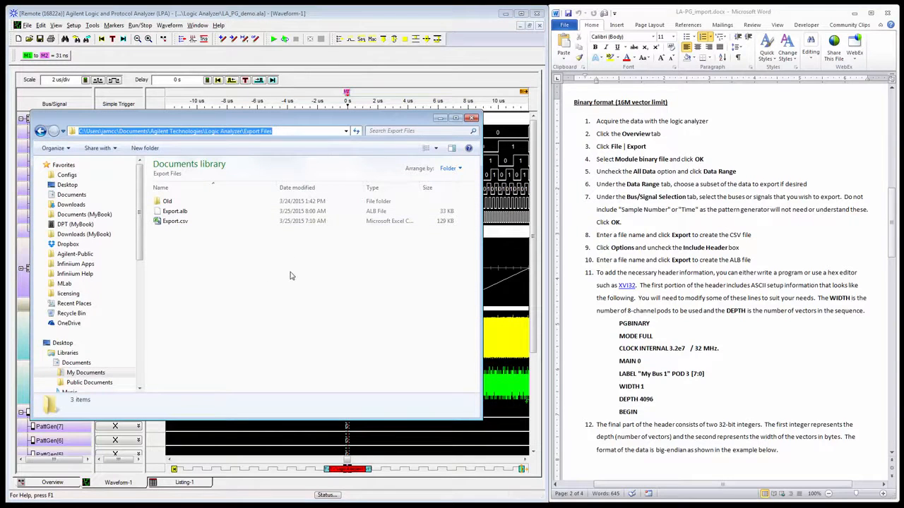
left_click(186, 213)
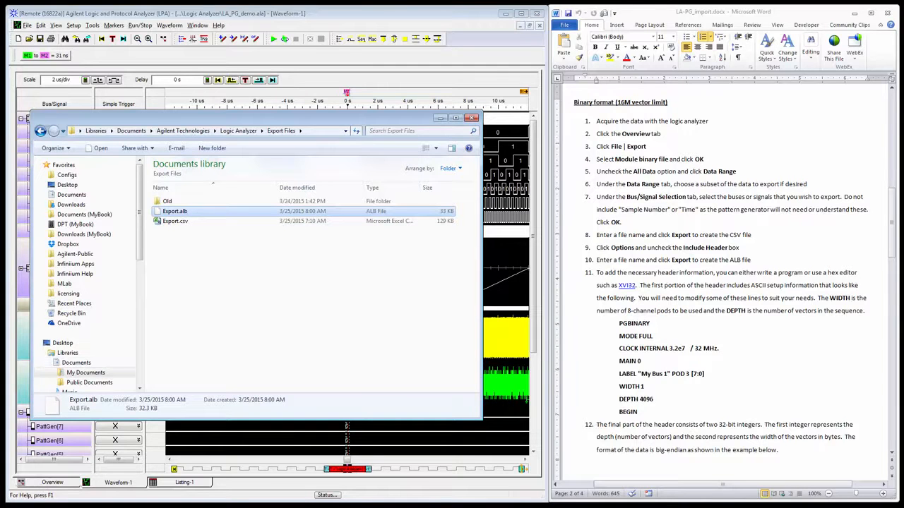
key("alt+Tab")
left_click_drag(238, 40, 358, 35)
left_click_drag(169, 212, 438, 197)
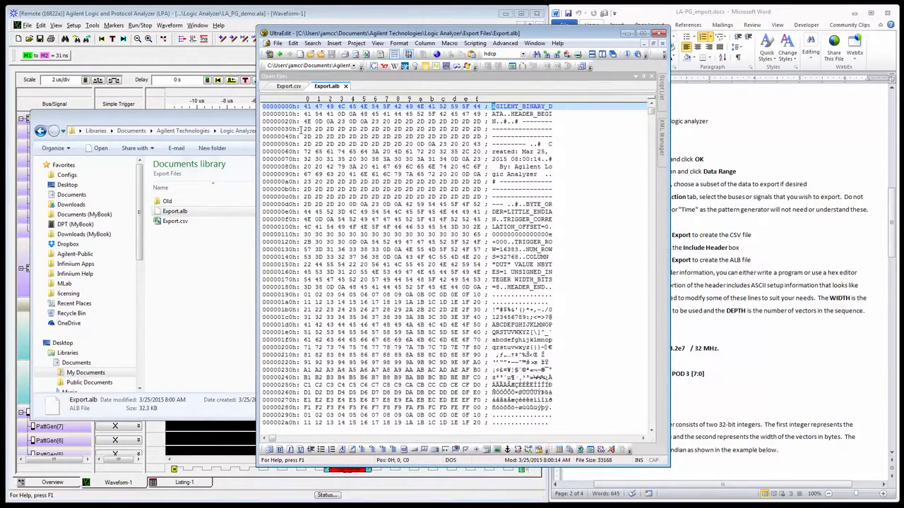
left_click_drag(421, 37, 269, 40)
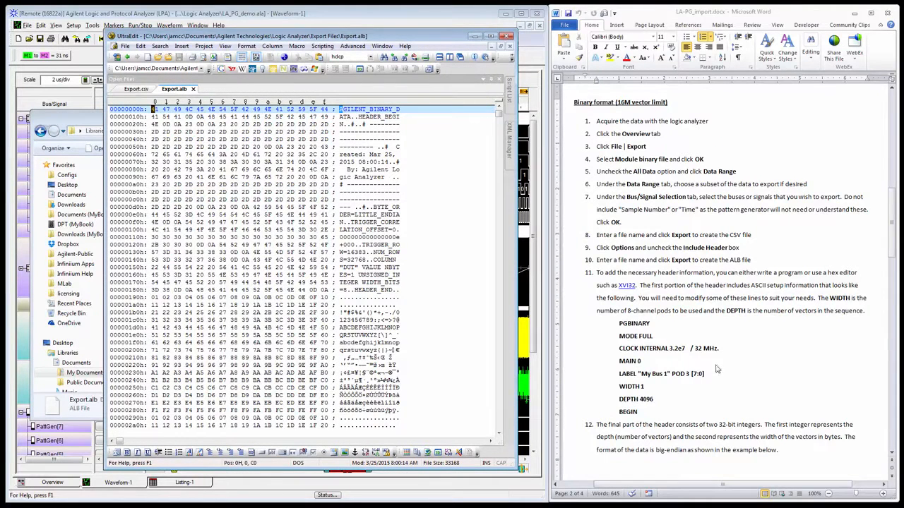
Copy the header lines from PGBINARY through BEGIN out of the Word instructions and paste them at the very start of Export.alb.
left_click_drag(641, 413, 618, 327)
key("ctrl+c")
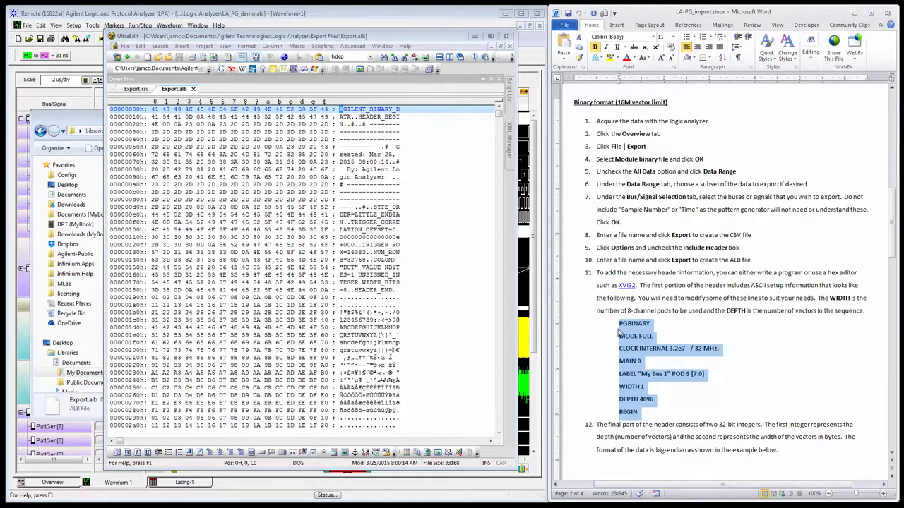
left_click(152, 109)
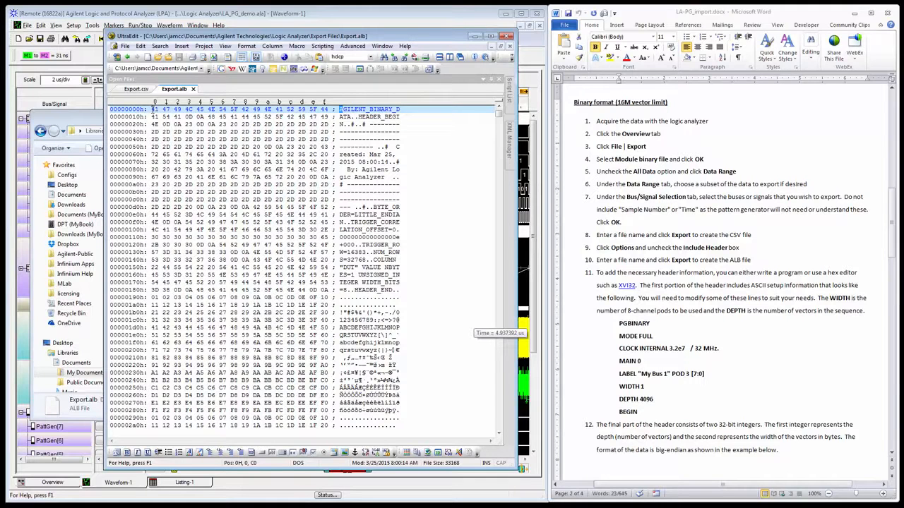
right_click(152, 110)
left_click(167, 166)
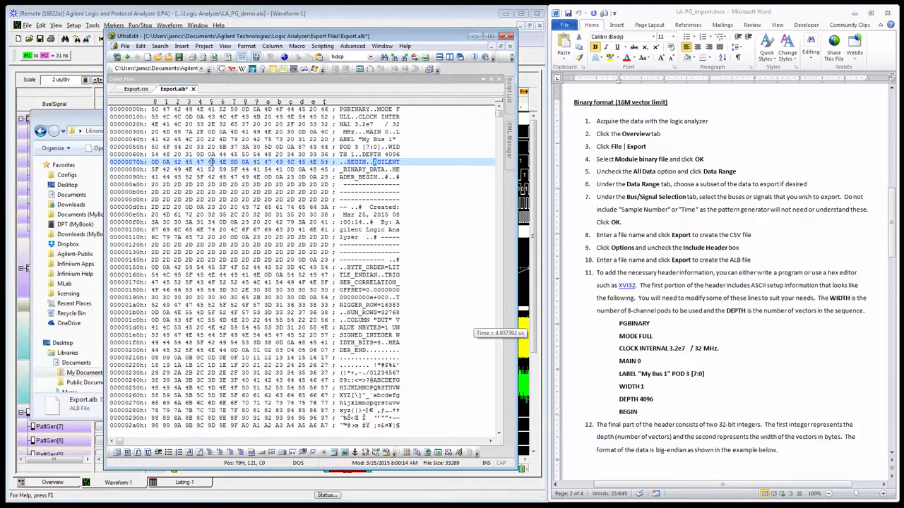
left_click(223, 161)
left_click(254, 162)
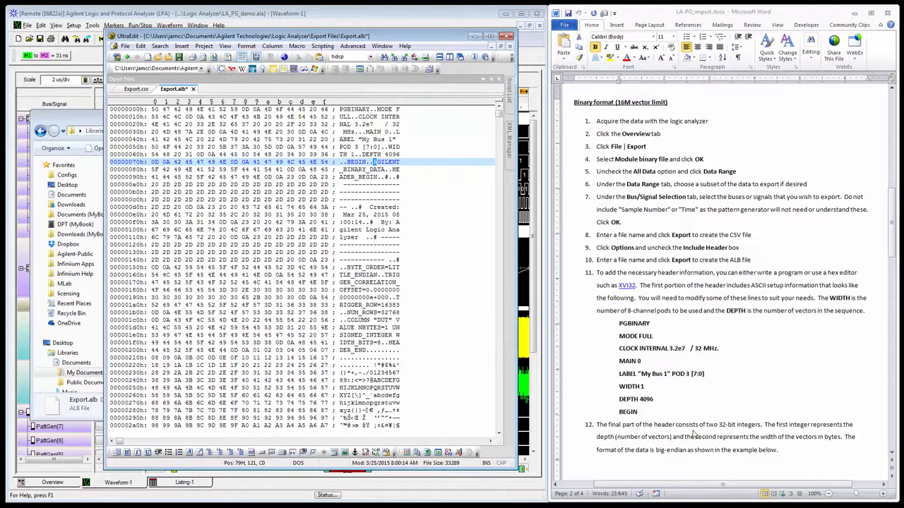
Examine the instructions and hex example for the two big-endian 32-bit integers that hold the vector depth and width.
left_click_drag(619, 323, 638, 412)
scroll(688, 425, "down", 2)
scroll(687, 425, "down", 3)
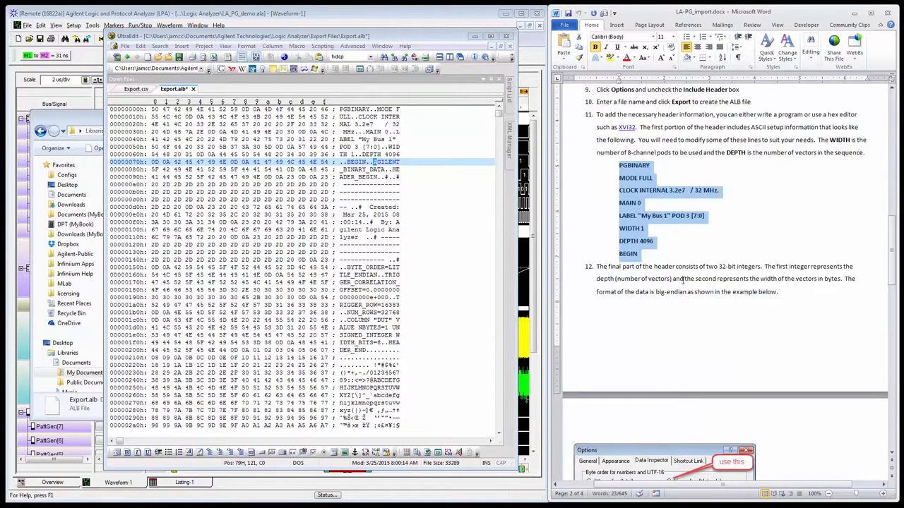
left_click(674, 280)
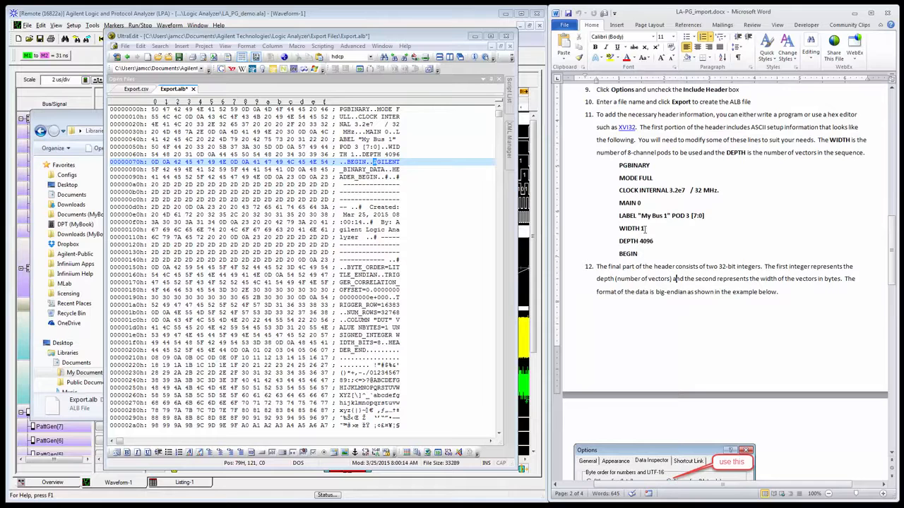
left_click(673, 357)
scroll(673, 357, "down", 5)
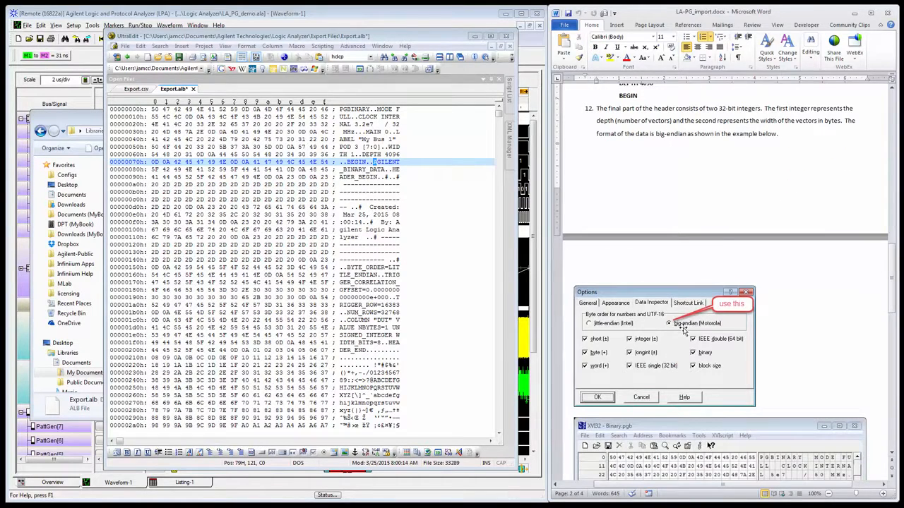
scroll(691, 381, "down", 4)
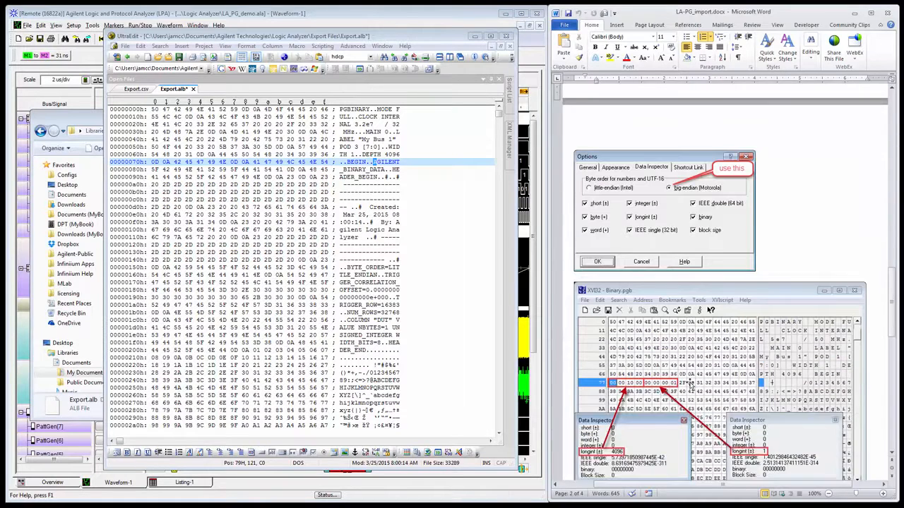
scroll(690, 384, "down", 2)
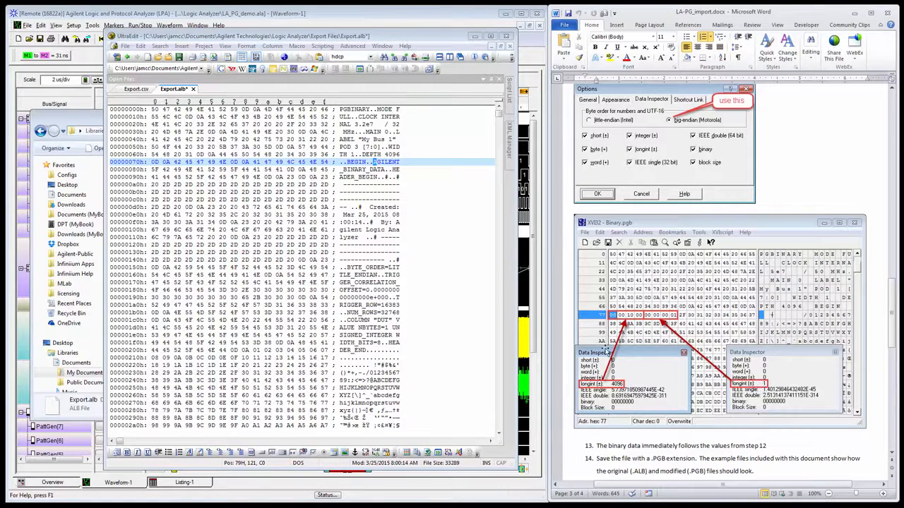
Insert 8 bytes into Export.alb directly after the BEGIN header line, at offset 79h.
left_click(255, 162)
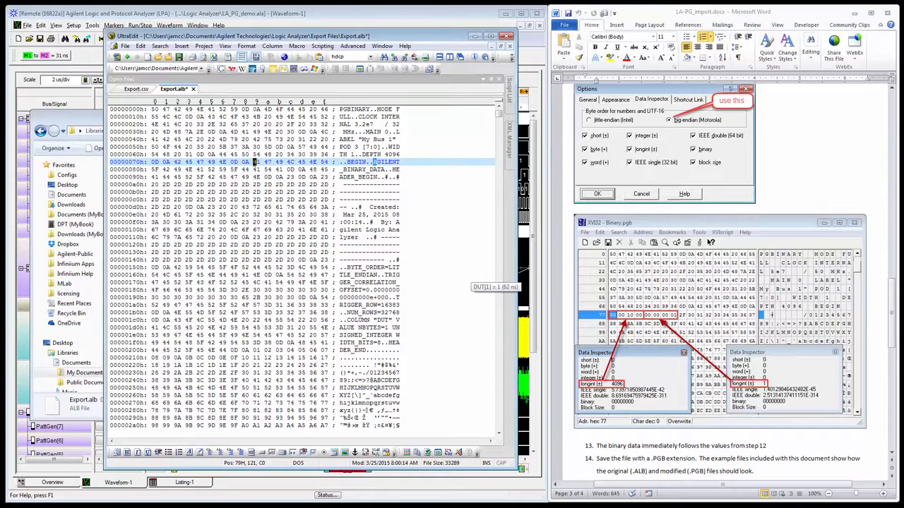
right_click(255, 162)
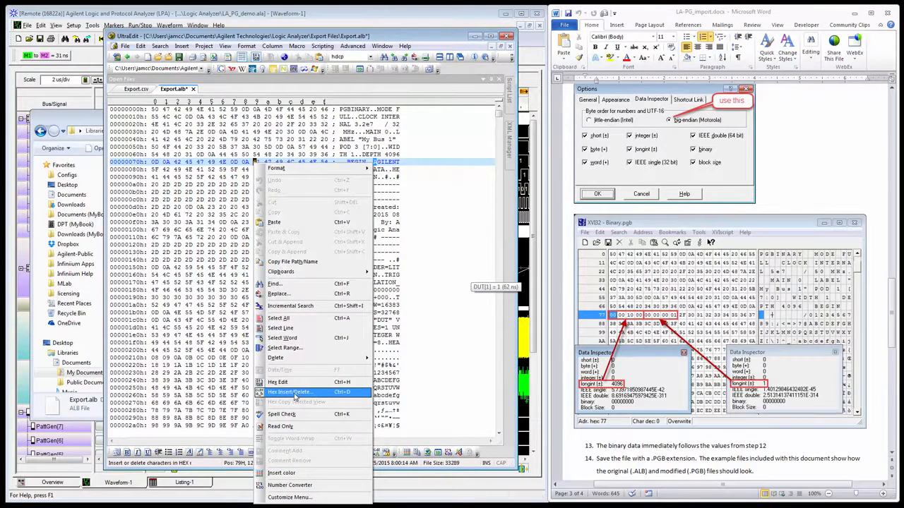
left_click(295, 393)
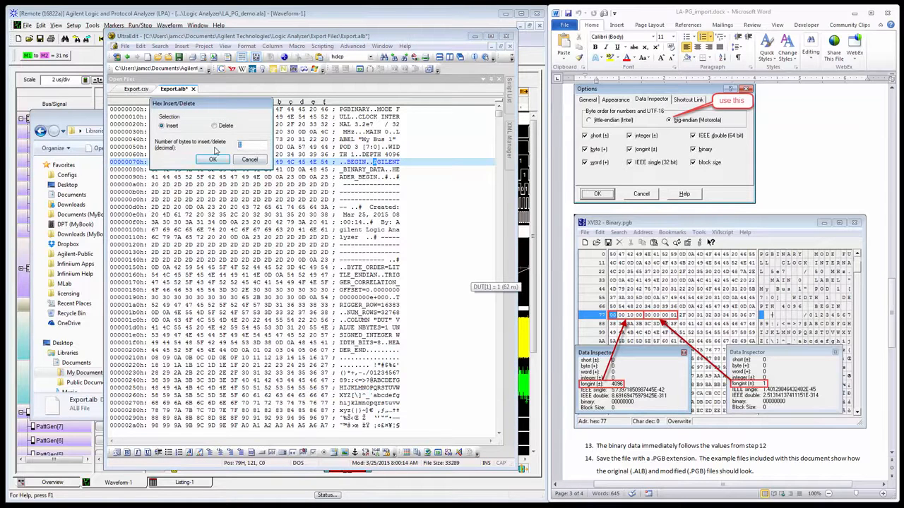
type("8")
key("Return")
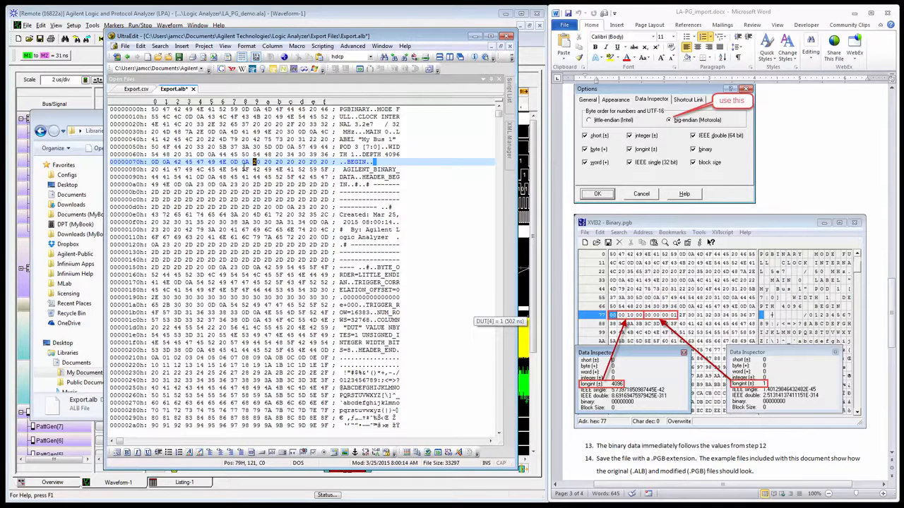
Overwrite the eight inserted bytes after BEGIN in Export.alb with 00 00 10 00 for the depth and 00 00 00 01 for the width.
type("00")
type("0010")
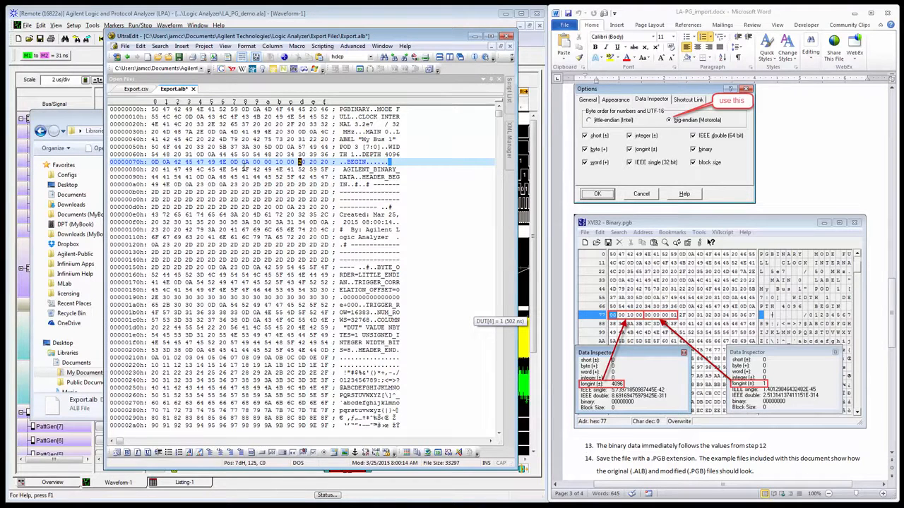
type("000000")
type("01")
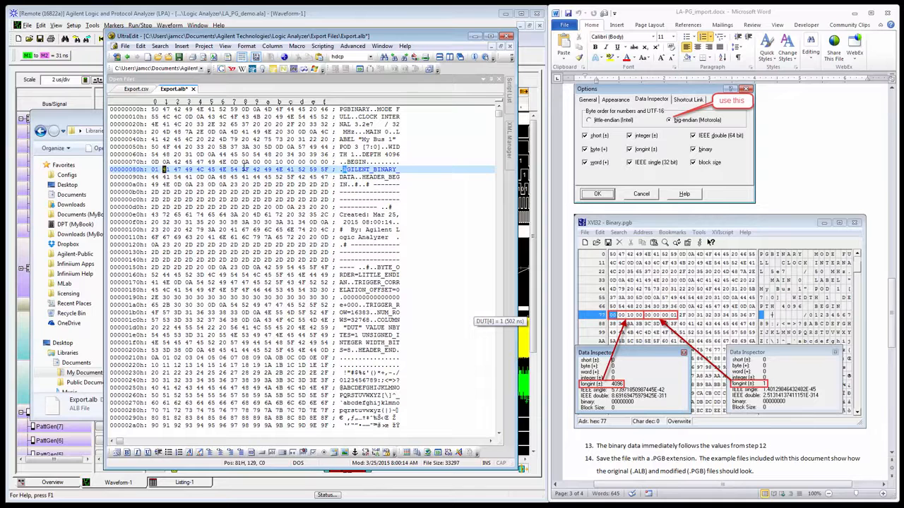
Save the edited hex file as Export.pgb in the Export Files folder.
left_click(124, 46)
left_click(145, 152)
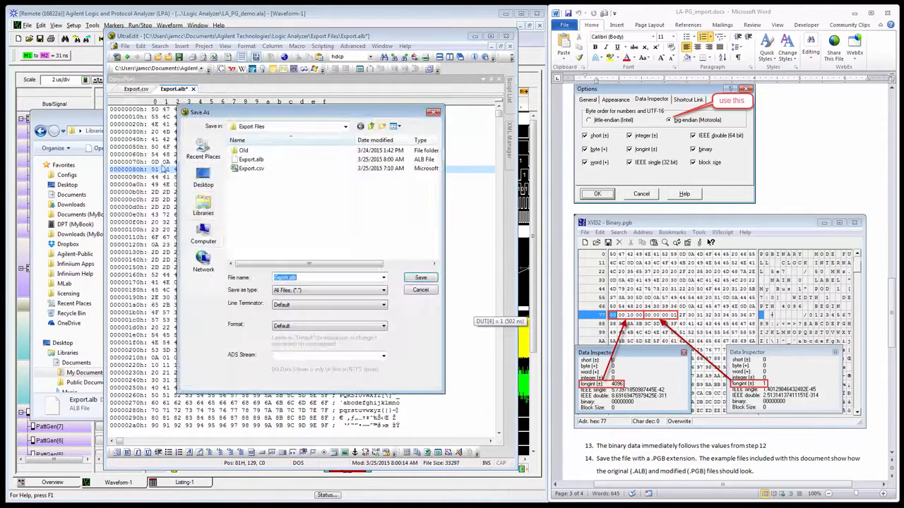
left_click(302, 277)
key("BackSpace")
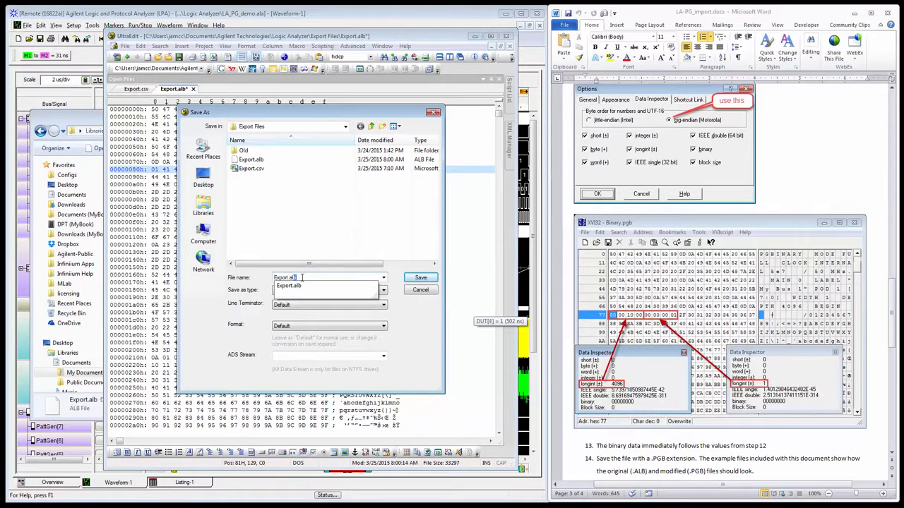
key("BackSpace")
key("BackSpace")
type("pgb")
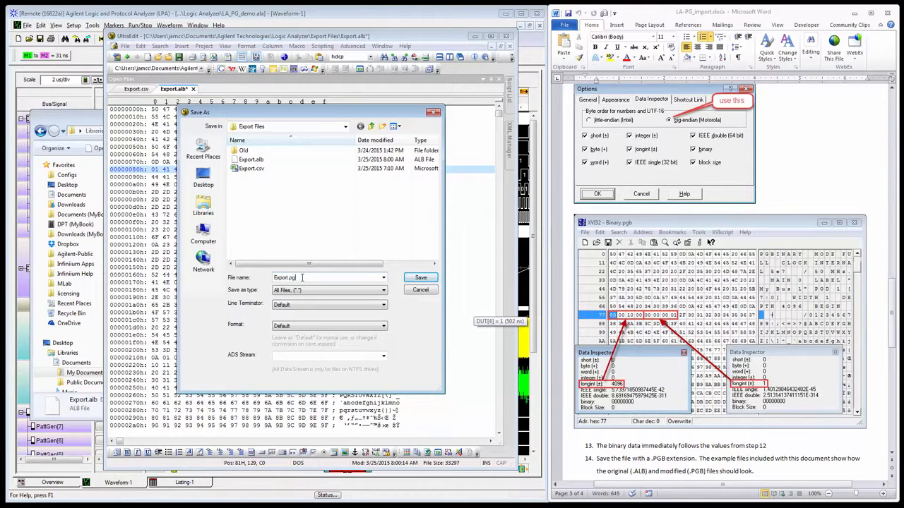
left_click(420, 277)
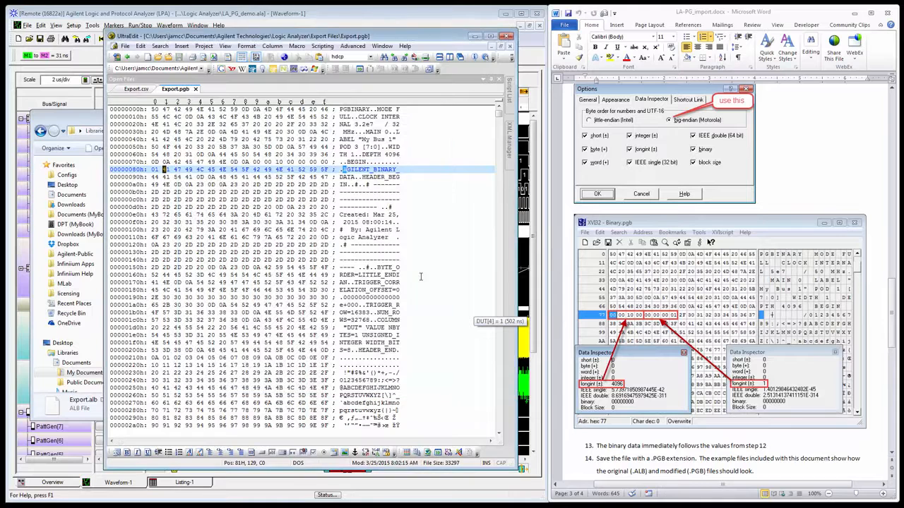
Switch to the Agilent Logic and Protocol Analyzer and import Export.pgb as a Pattern Generator Binary file into Pattern Generator-1.
left_click(475, 36)
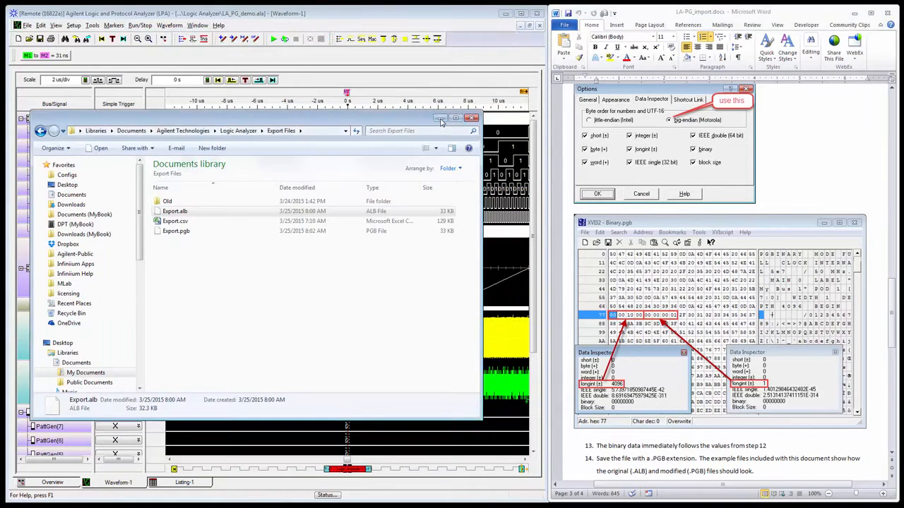
left_click(441, 120)
left_click(28, 26)
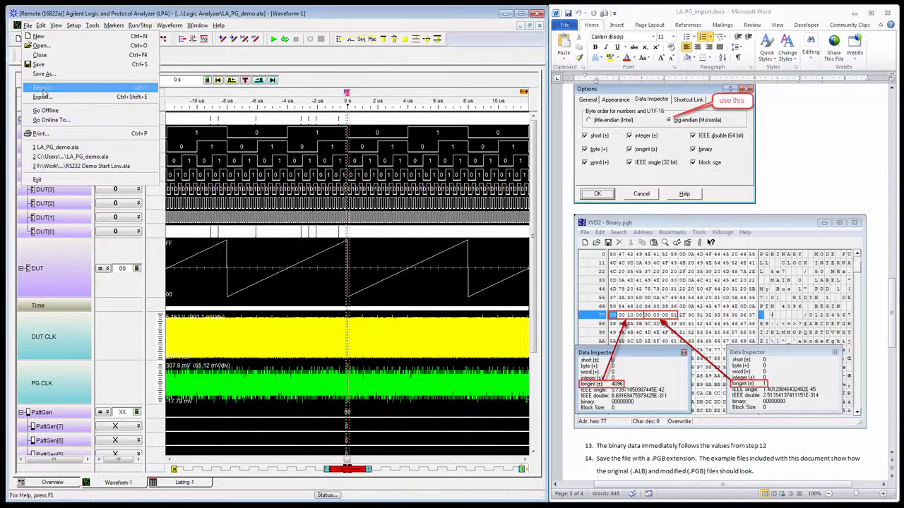
left_click(42, 86)
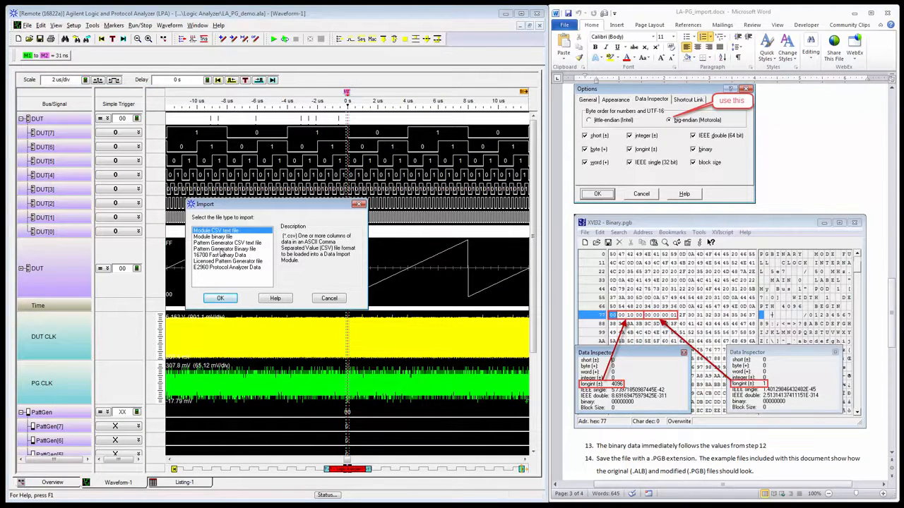
left_click(221, 250)
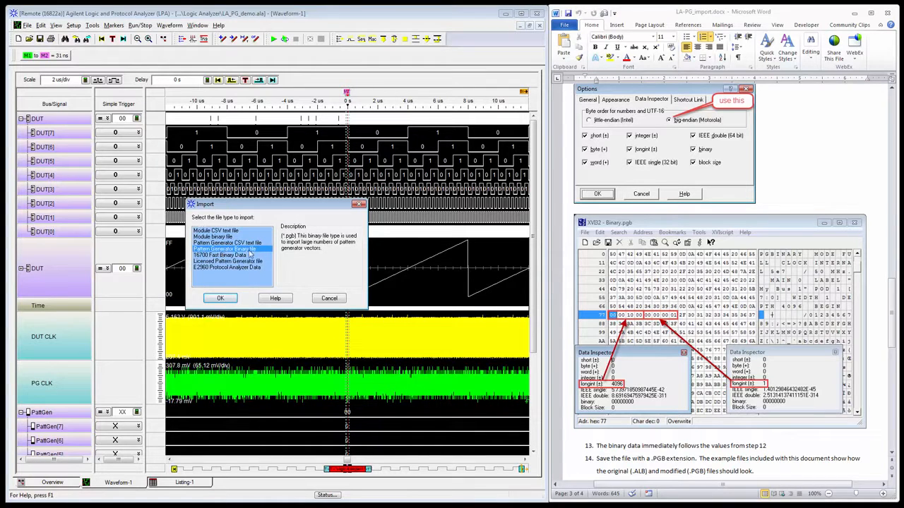
left_click(228, 299)
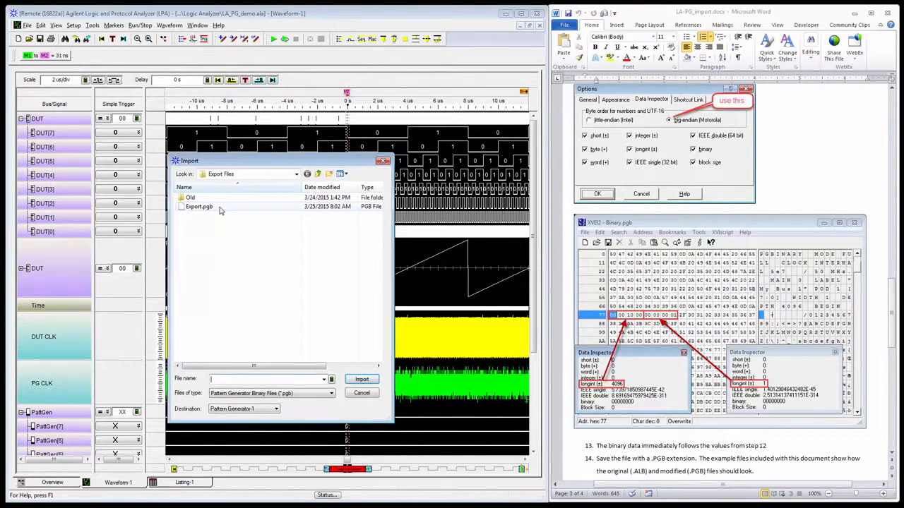
left_click(200, 207)
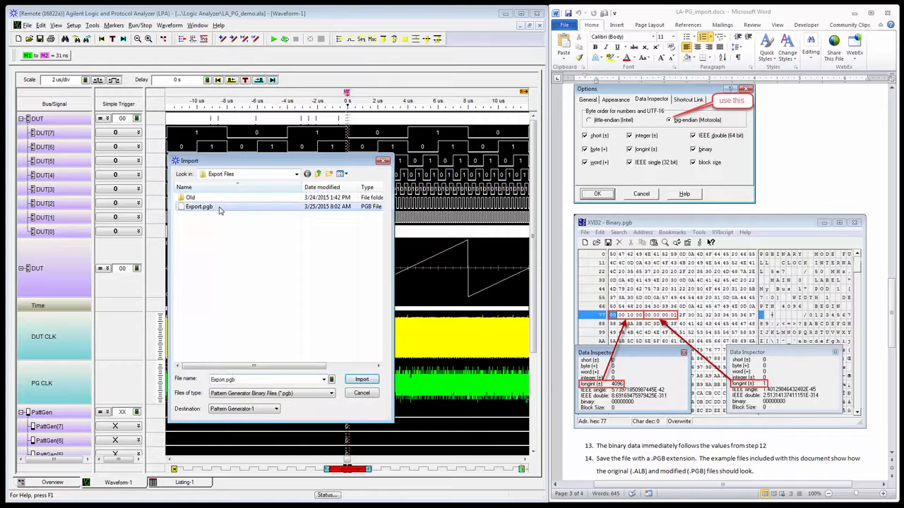
left_click(362, 381)
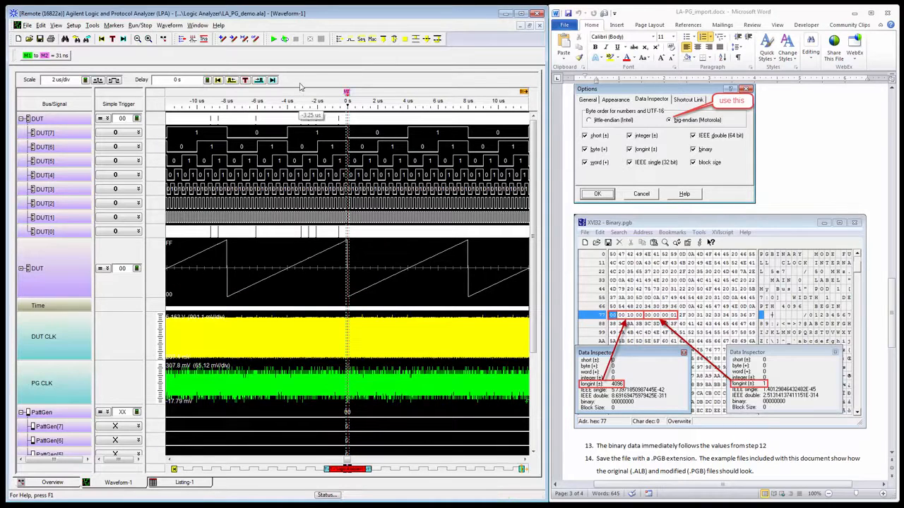
Try to view the sequence in the Pattern Generator-1 setup and start the generator running repetitively.
left_click(362, 39)
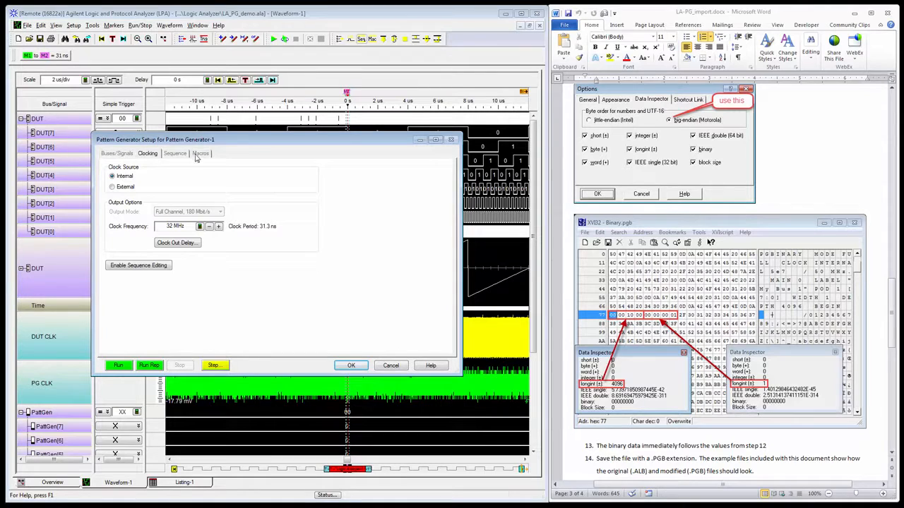
left_click(177, 157)
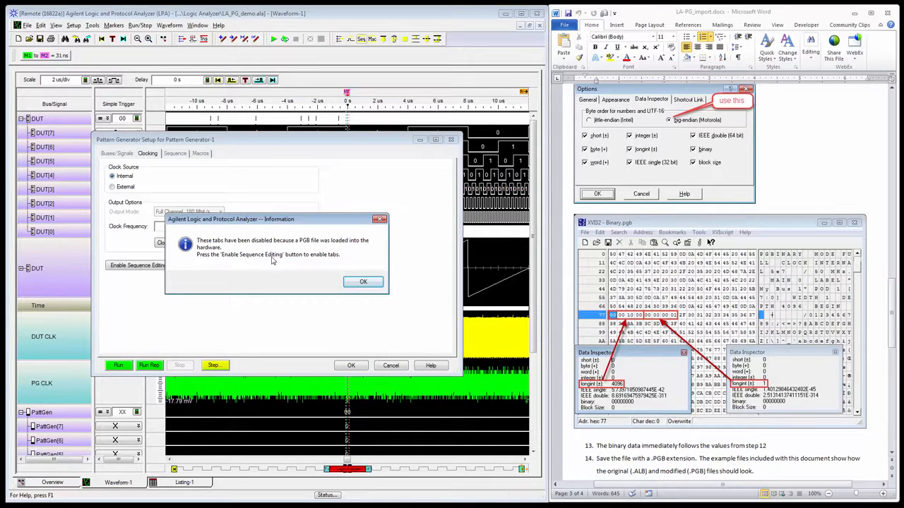
left_click(360, 283)
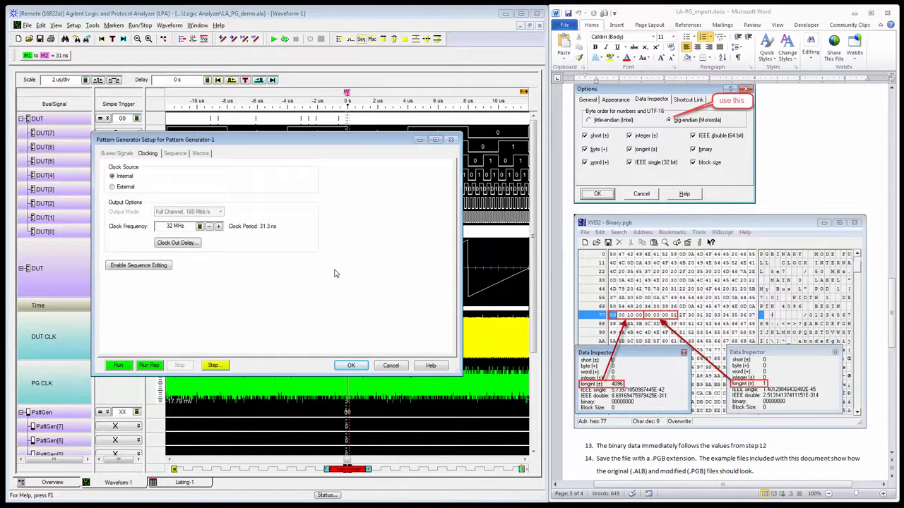
left_click(151, 366)
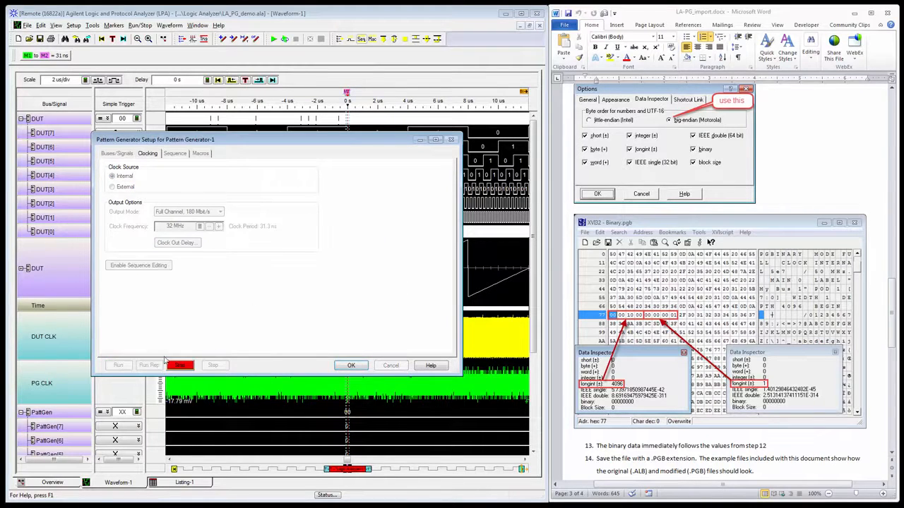
left_click(351, 366)
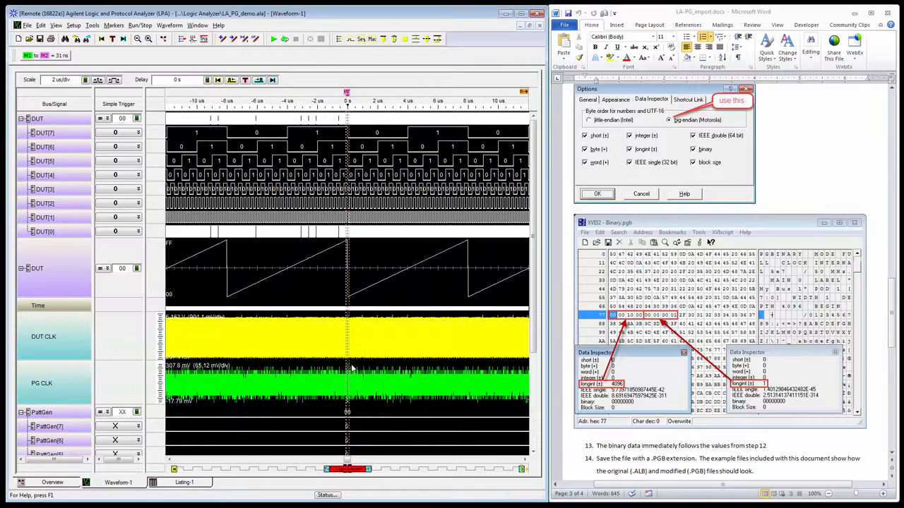
In the Logic Analyzer-1 sampling setup, set the master clock for Pod A1 to Don't Care and for Pod A2 to Falling Edge.
left_click(183, 40)
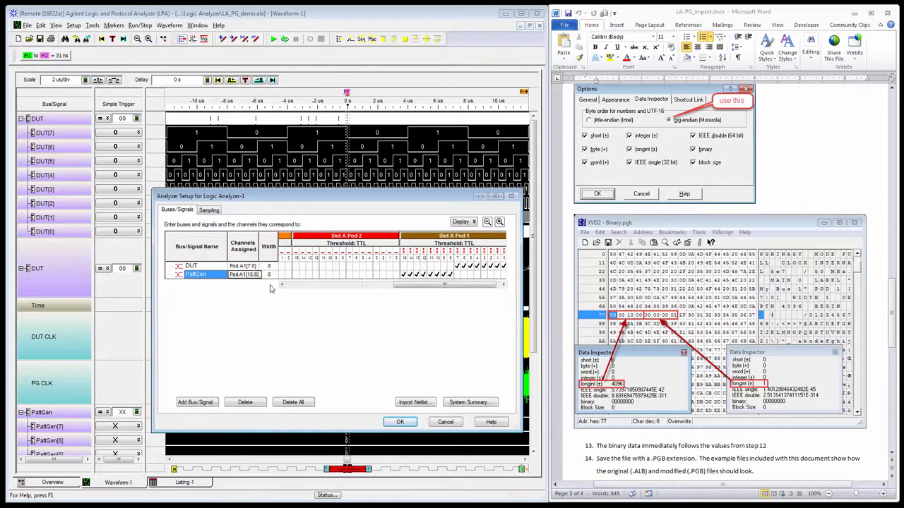
left_click(298, 285)
left_click(283, 284)
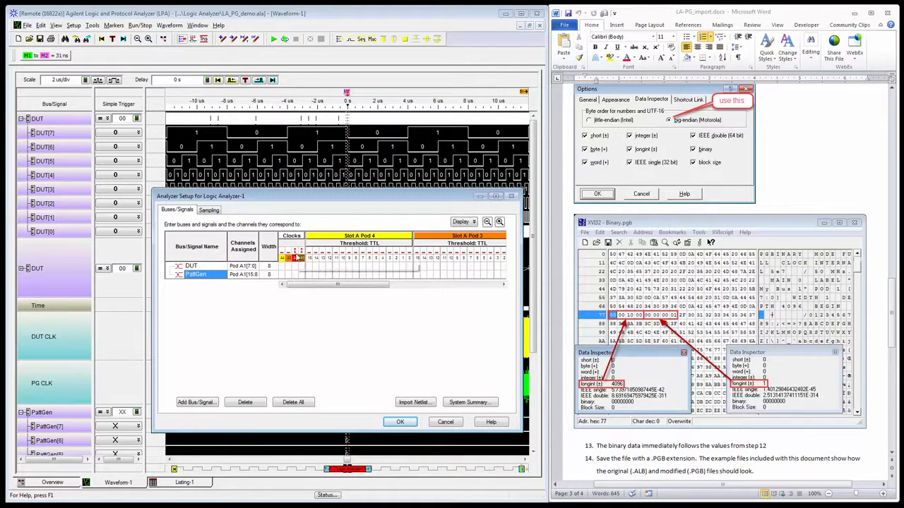
left_click(210, 212)
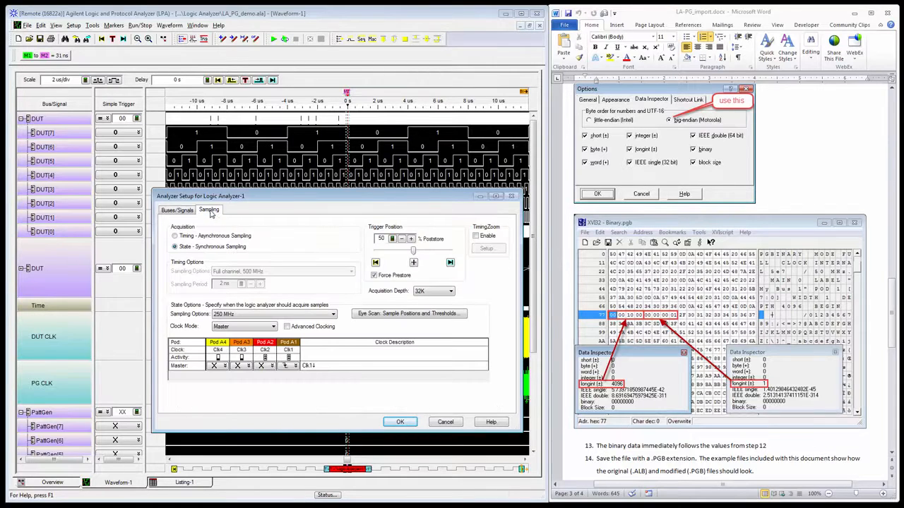
left_click(295, 366)
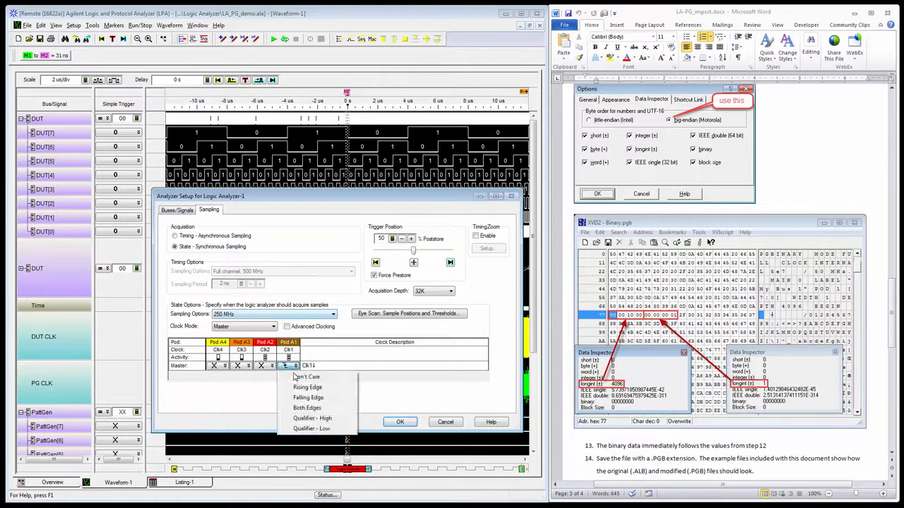
left_click(302, 379)
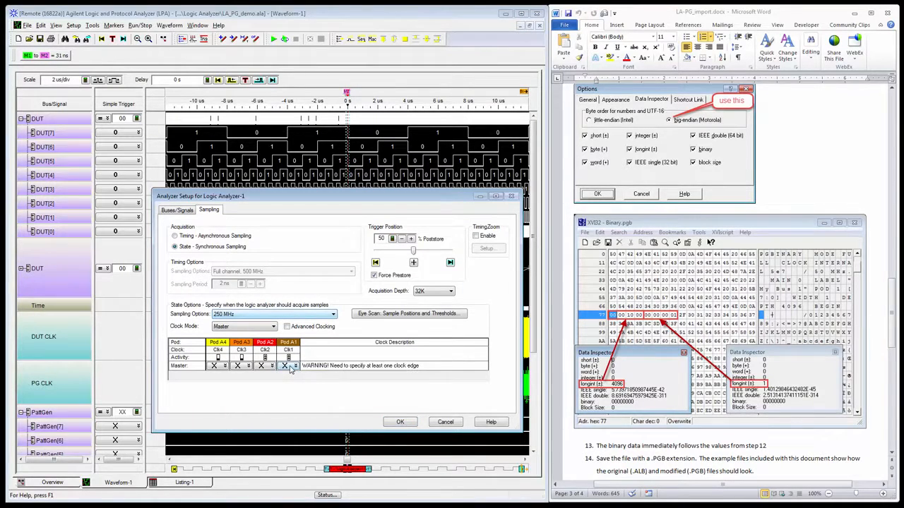
left_click(272, 366)
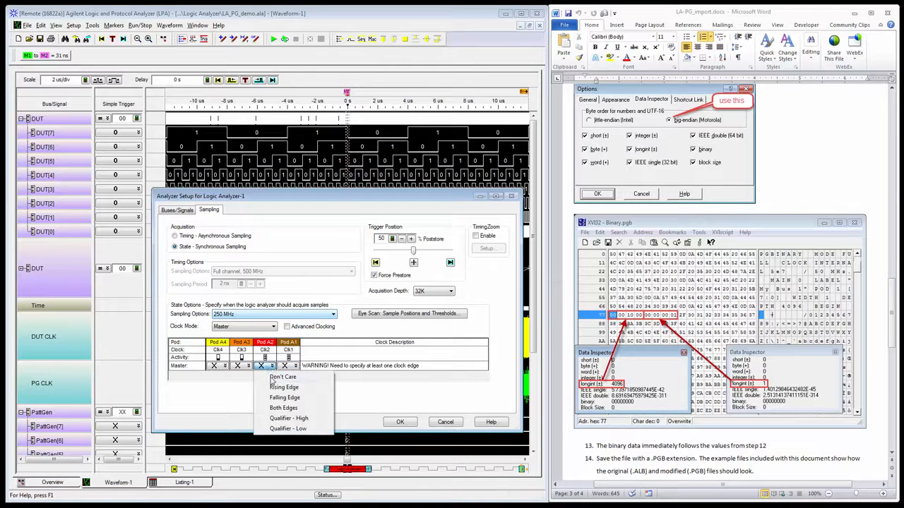
left_click(282, 399)
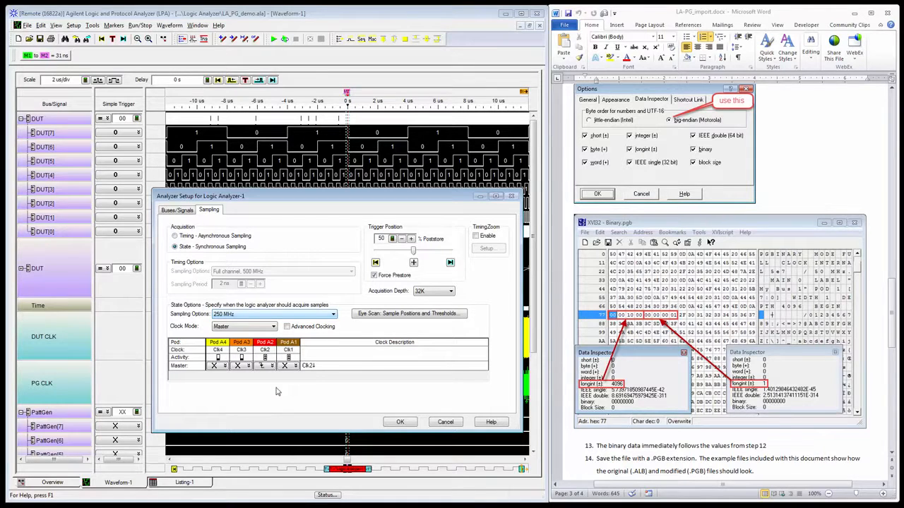
left_click(400, 423)
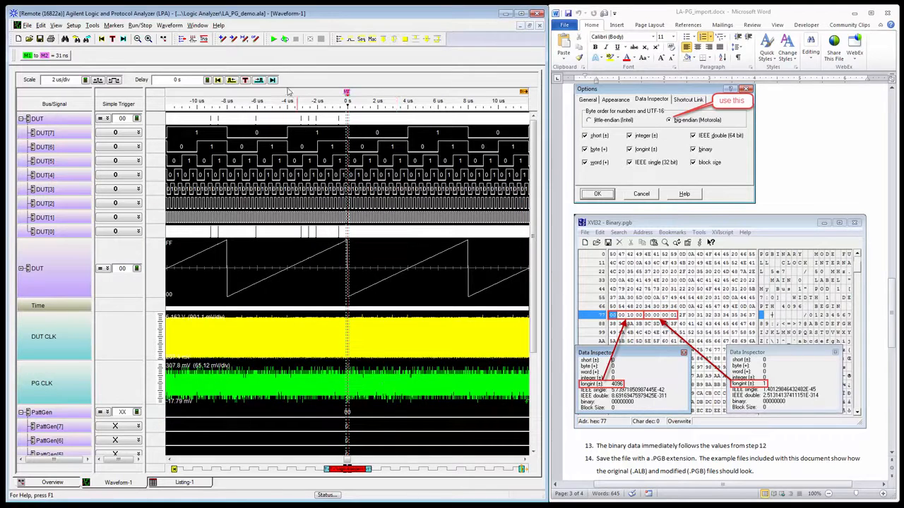
Run a single logic analyzer acquisition and collapse the expanded DUT bus to compare the DUT and PattGen waveforms.
left_click(274, 39)
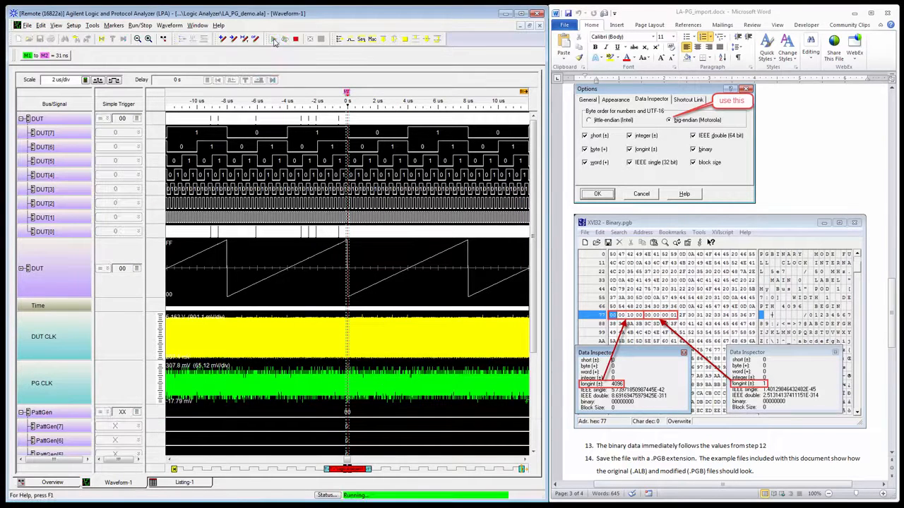
left_click(21, 120)
scroll(375, 335, "down", 3)
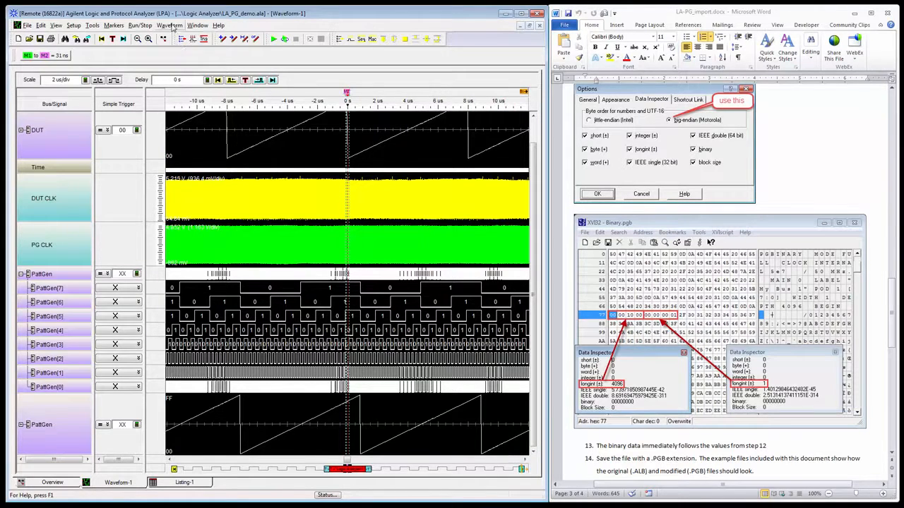
left_click(197, 26)
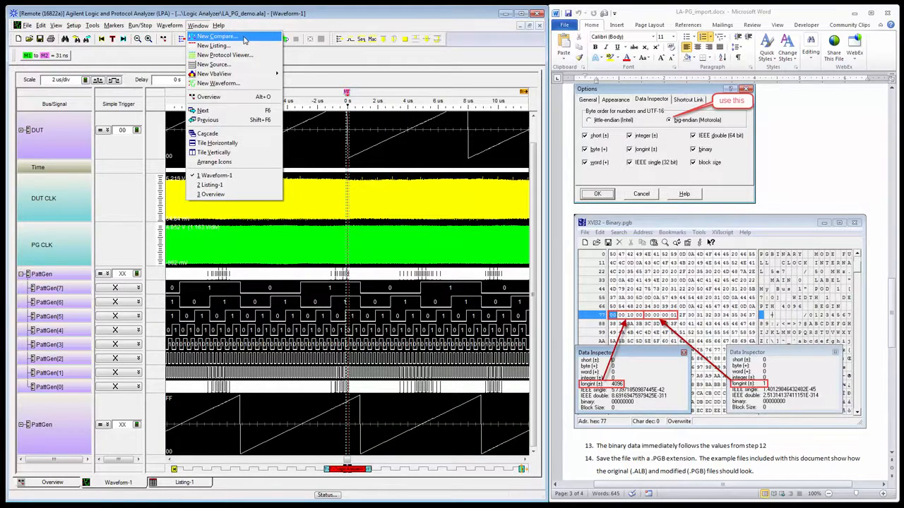
left_click(249, 18)
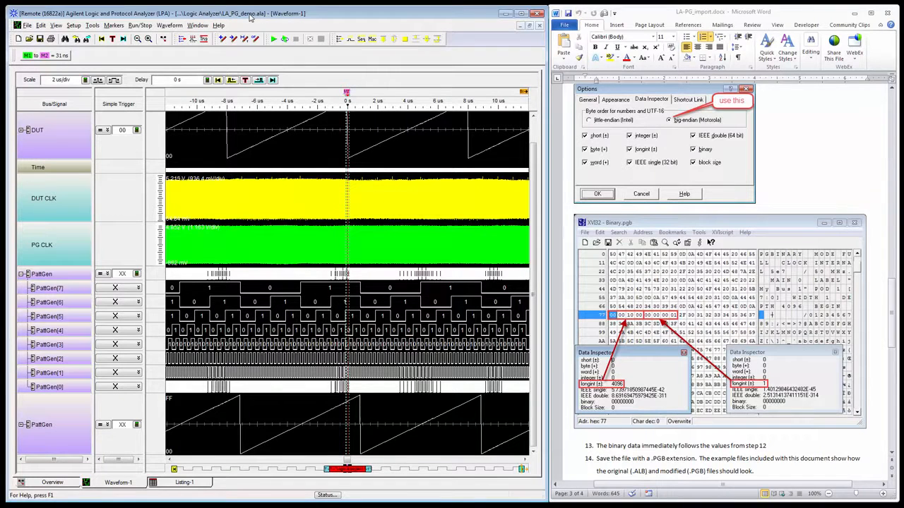